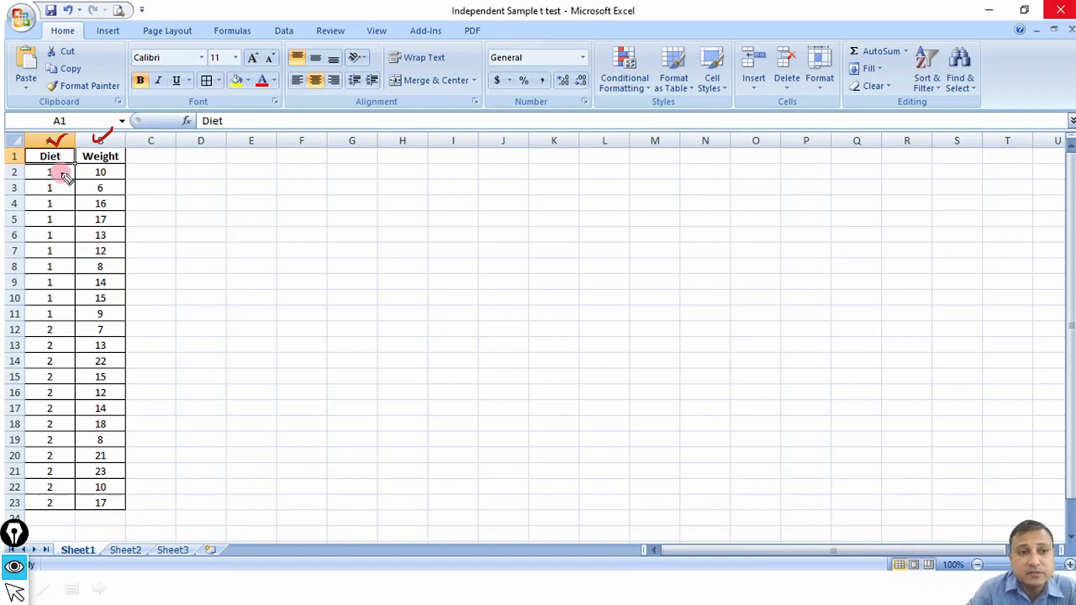
mouse_move(54, 172)
mouse_down()
mouse_move(76, 255)
mouse_move(69, 313)
mouse_move(55, 317)
mouse_up()
drag(74, 250, 76, 263)
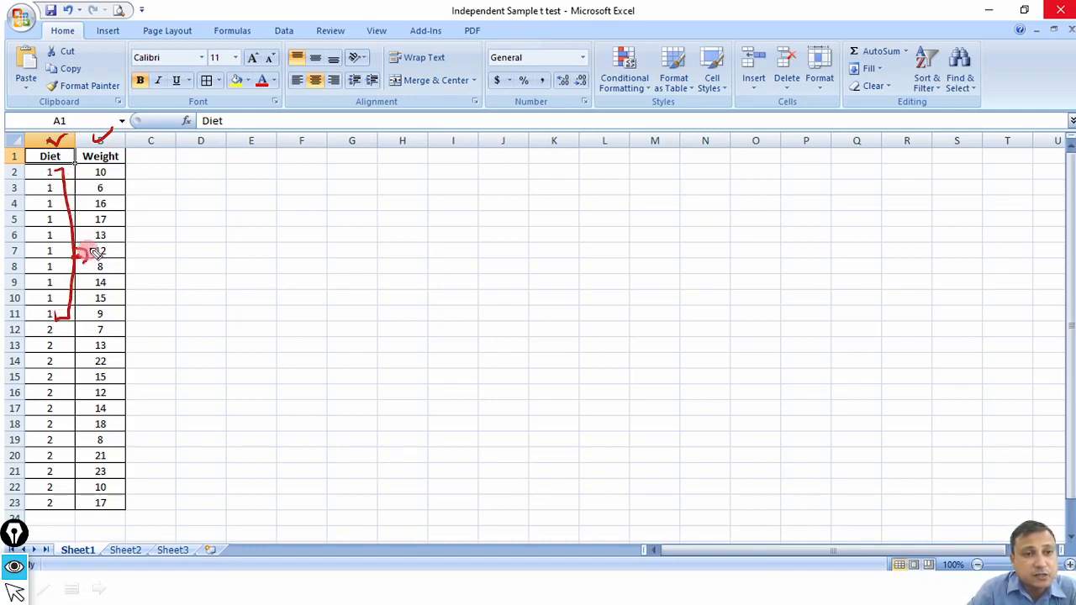
drag(57, 330, 68, 515)
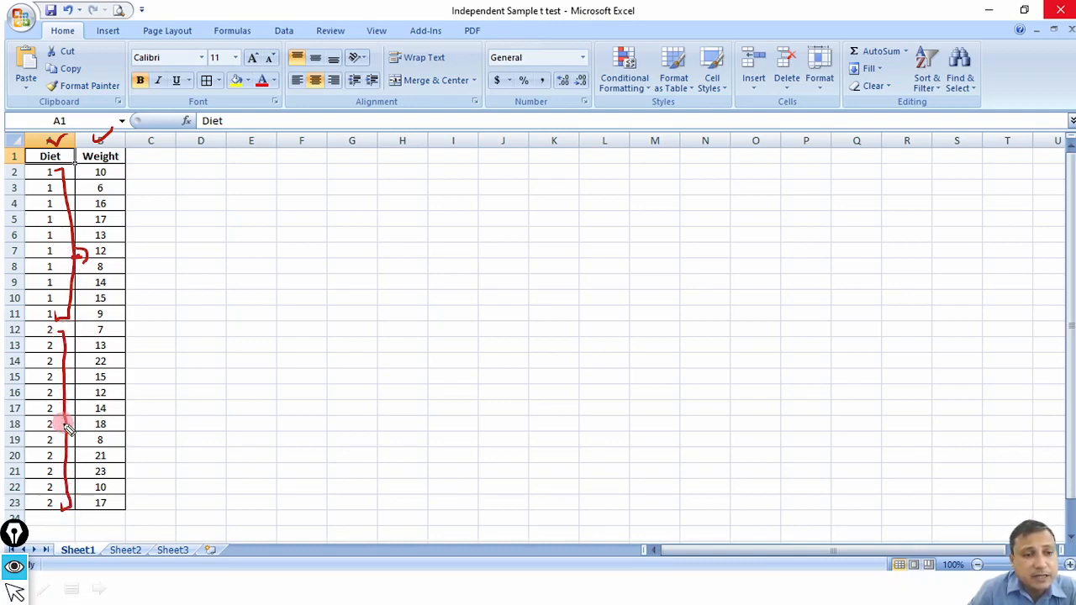
drag(82, 428, 77, 436)
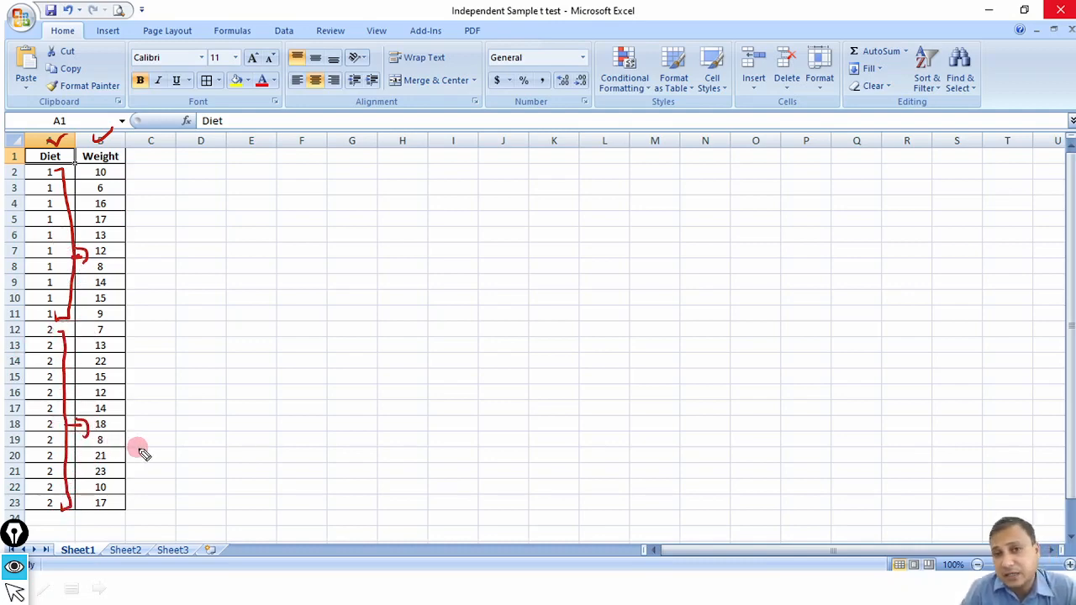
key(ctrl+shift+c)
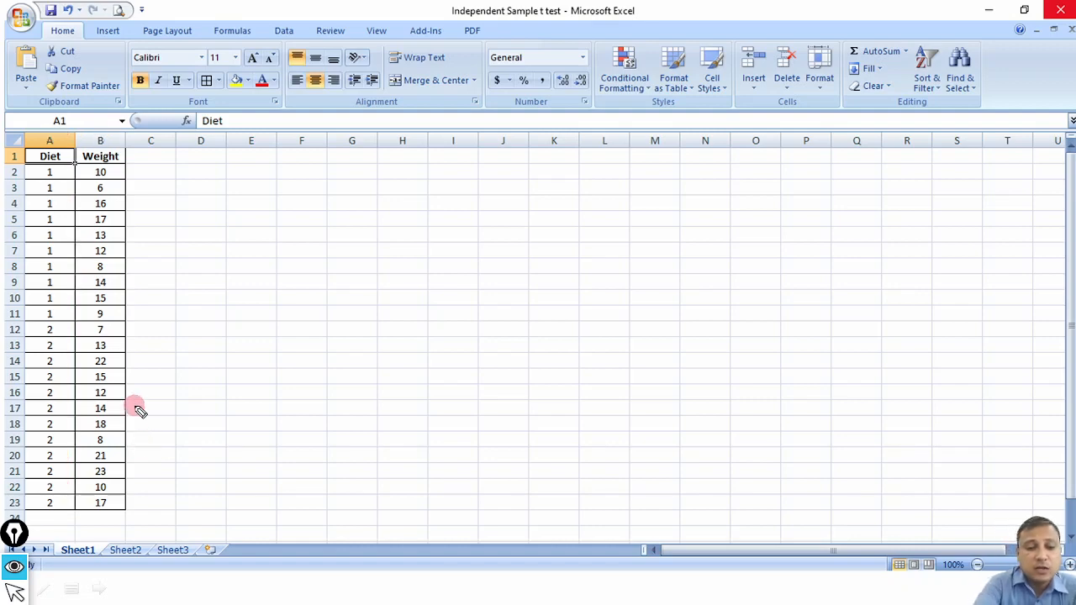
Step: Switch to SPSS Statistics, import Sheet1 of Independent Sample t test.xlsx with variable names from the first row, and show the variable definitions
key(alt+Tab)
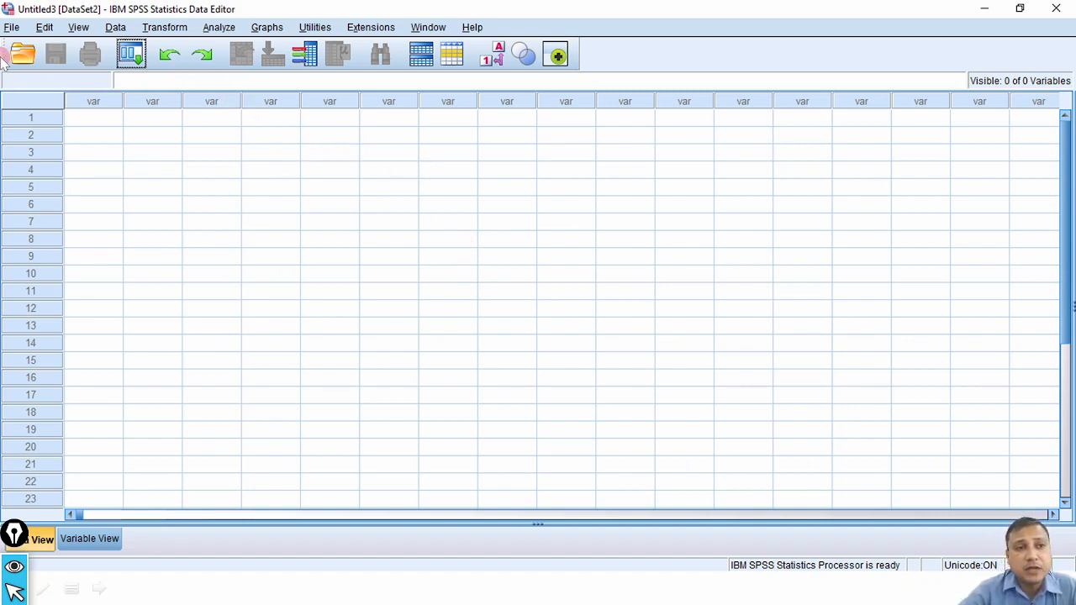
click(12, 27)
mouse_move(33, 66)
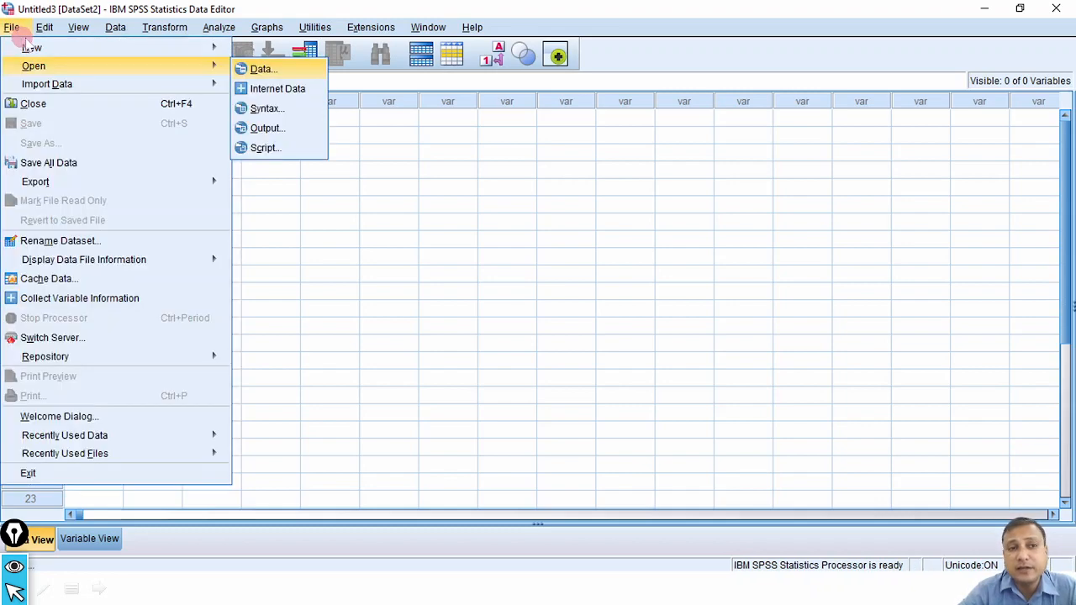
click(292, 74)
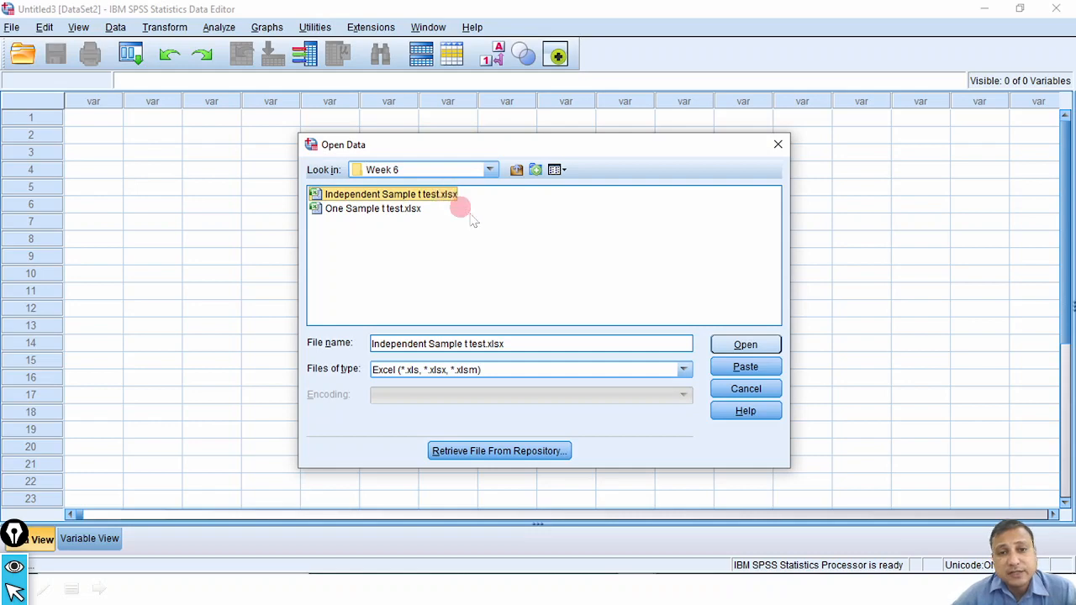
click(759, 349)
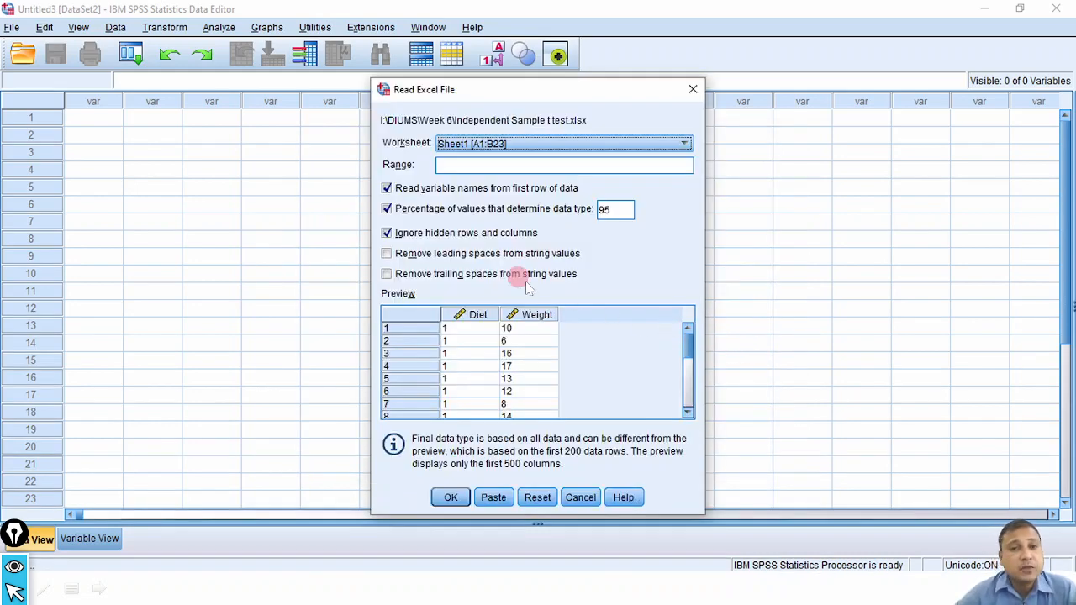
click(452, 498)
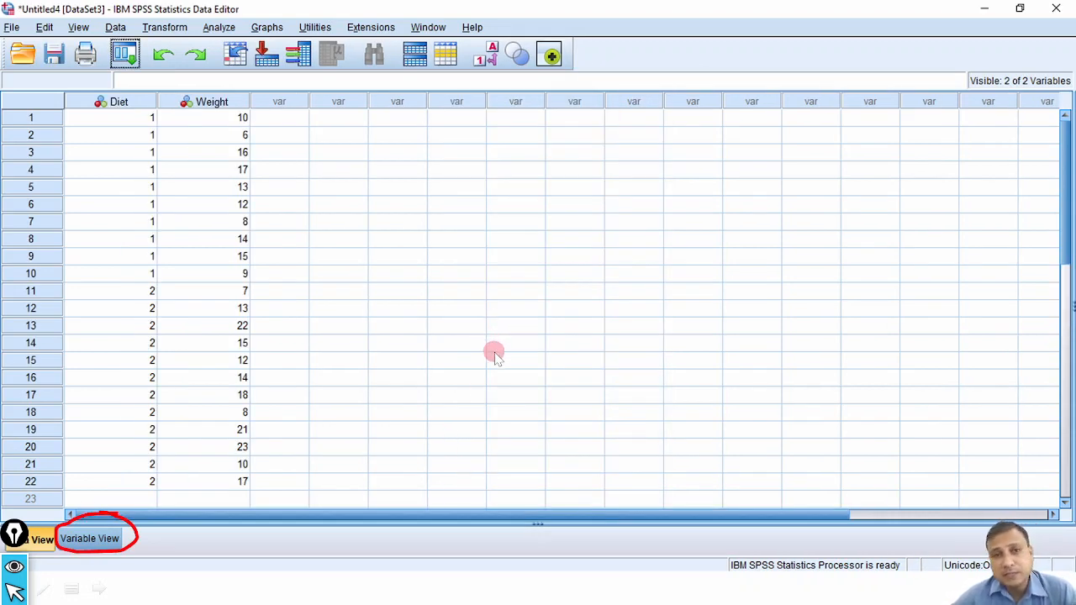
click(113, 540)
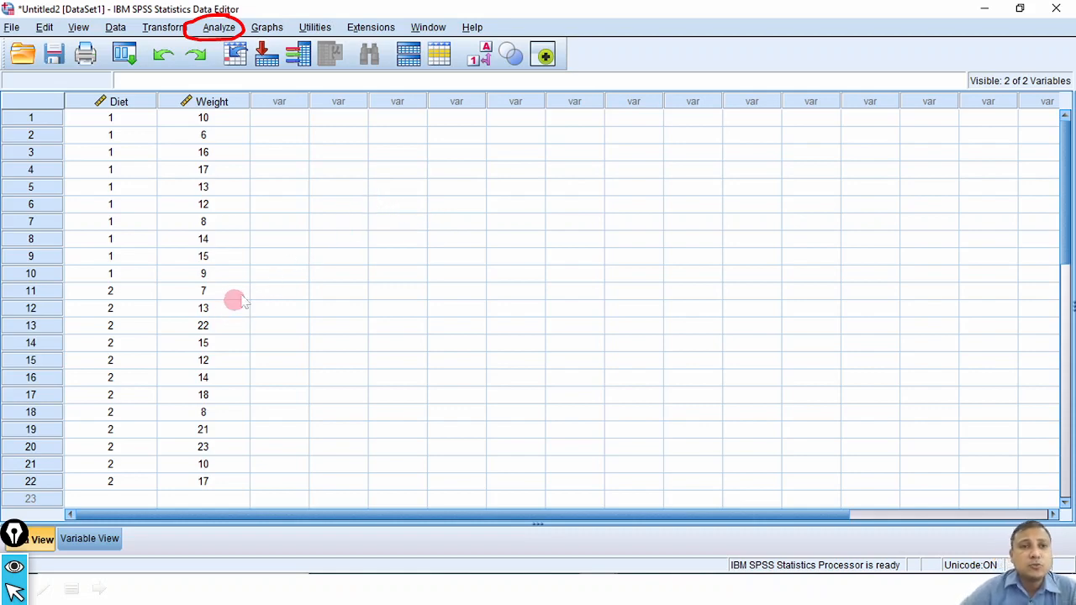
Step: Start an Independent-Samples T Test on the Diet and Weight data
click(221, 28)
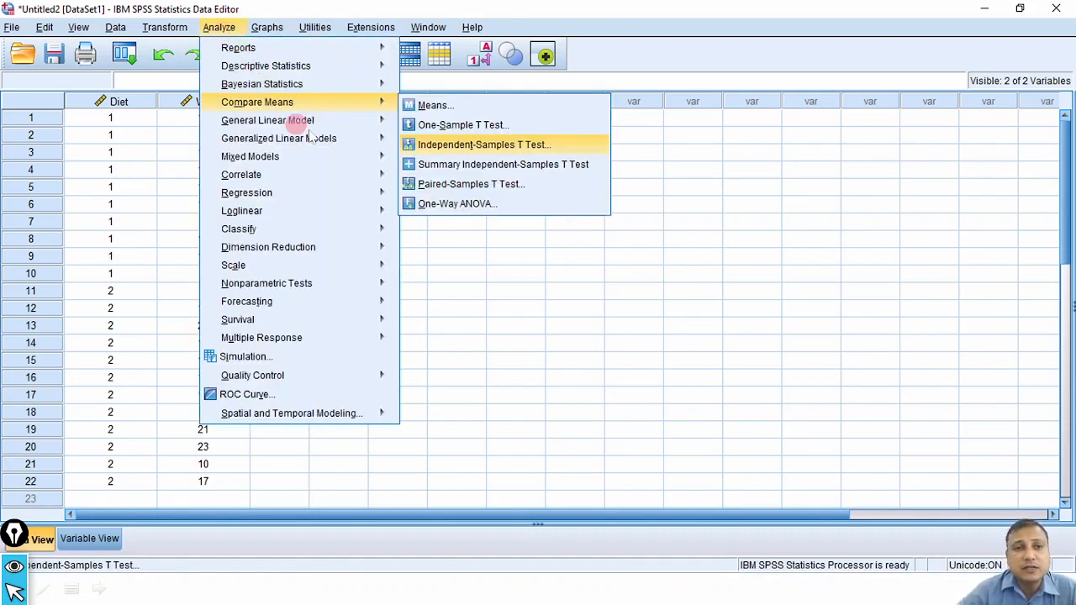
click(538, 147)
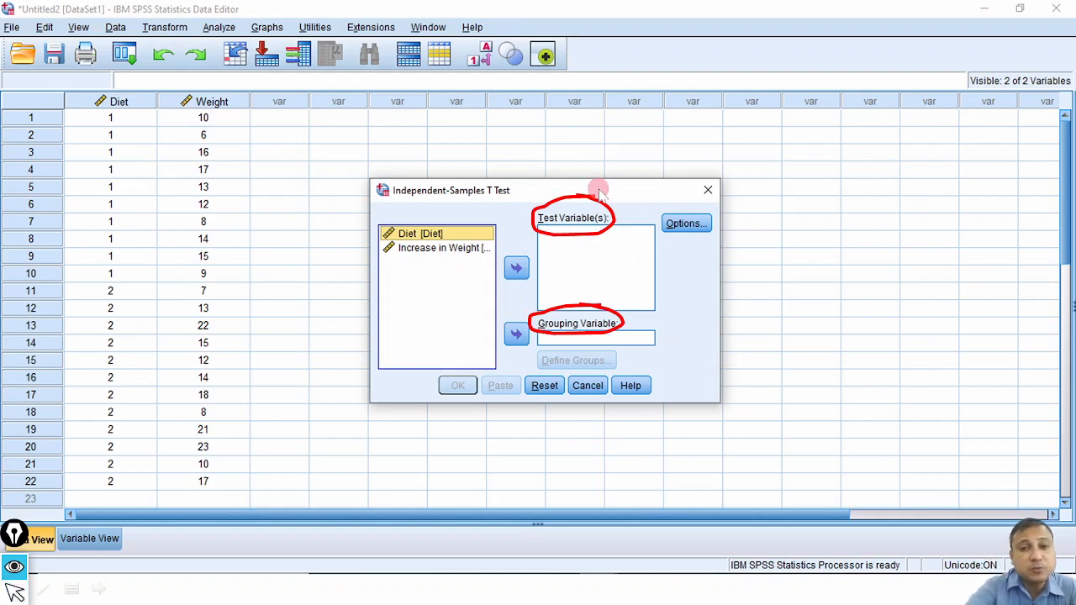
mouse_move(202, 86)
mouse_down()
mouse_move(178, 103)
mouse_move(235, 89)
mouse_move(207, 82)
mouse_up()
drag(437, 256, 565, 247)
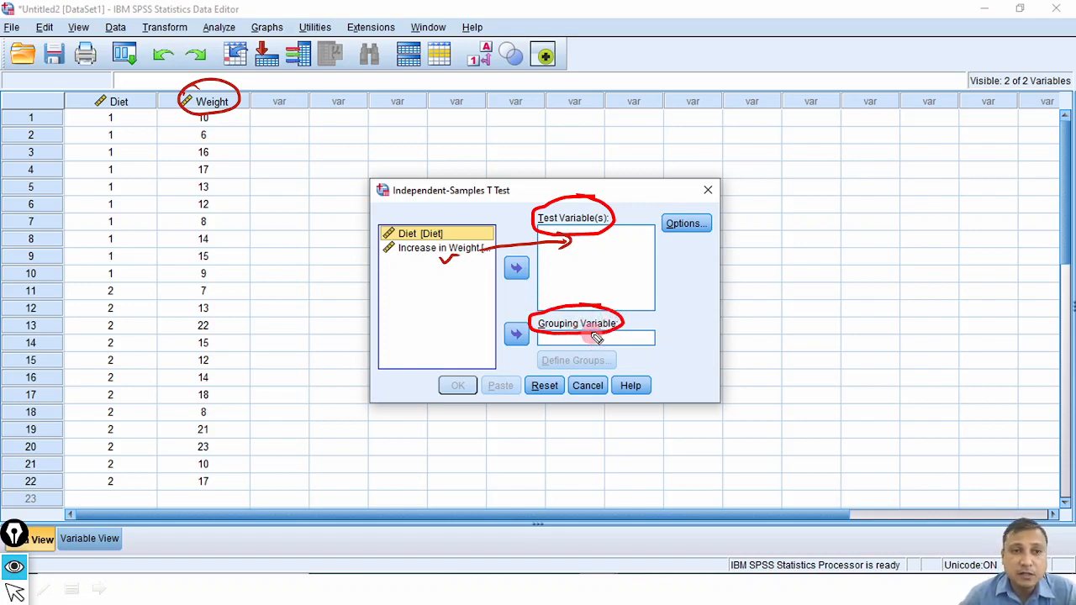
mouse_move(128, 118)
mouse_down()
mouse_move(149, 211)
mouse_move(124, 270)
mouse_move(157, 430)
mouse_move(132, 473)
mouse_up()
drag(182, 173, 176, 192)
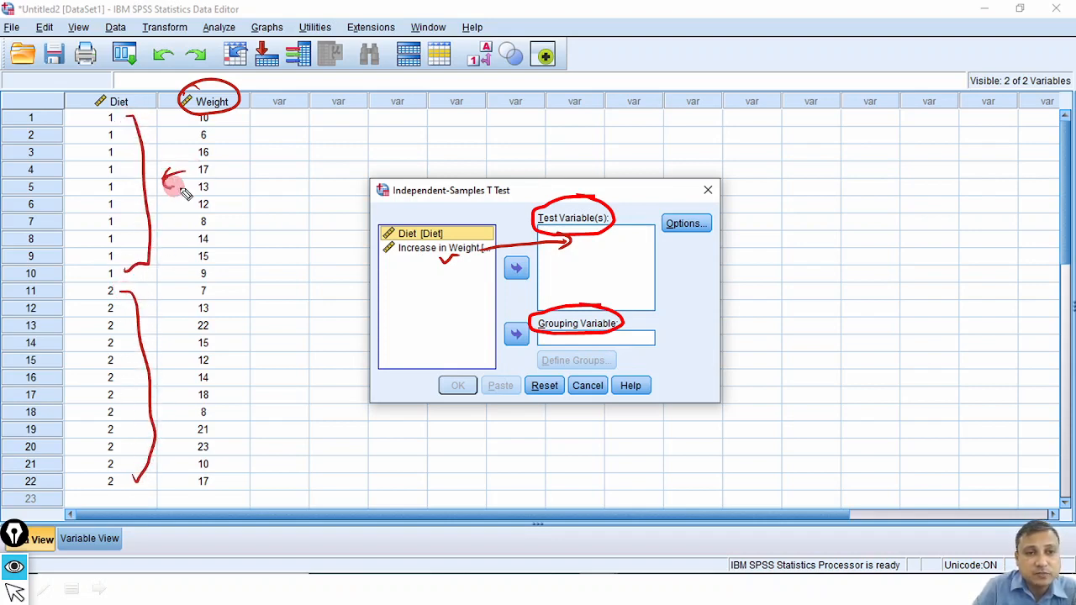
drag(187, 332, 180, 351)
mouse_move(105, 84)
mouse_down()
mouse_move(100, 113)
mouse_move(94, 93)
mouse_up()
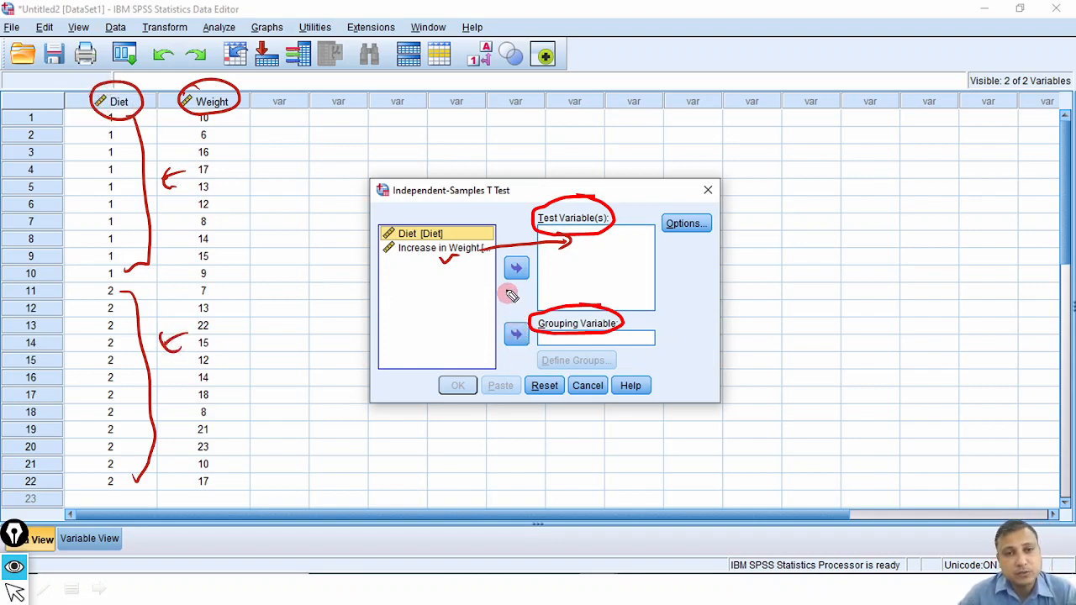
mouse_move(443, 228)
mouse_down()
mouse_move(459, 222)
mouse_move(423, 306)
mouse_move(530, 347)
mouse_move(555, 328)
mouse_up()
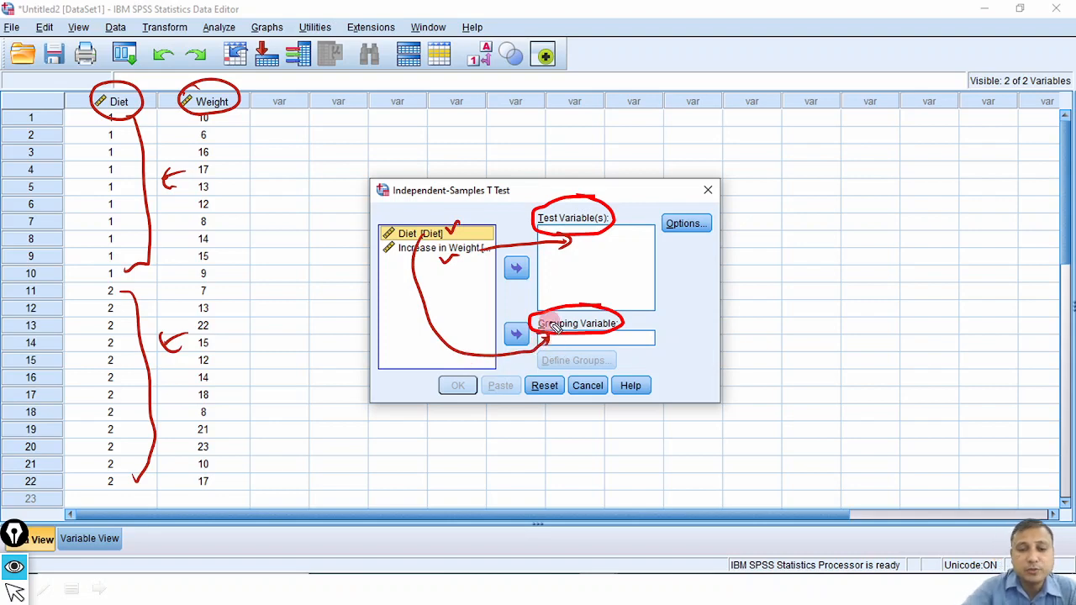
key(ctrl+z)
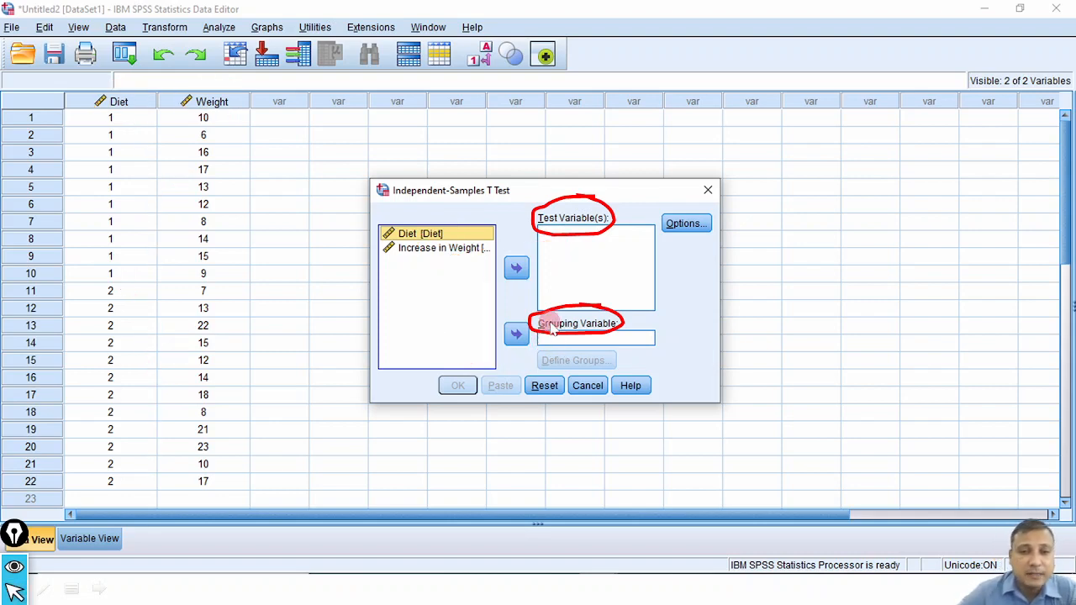
Step: Assign Increase in Weight as the test variable and Diet as the grouping variable
click(454, 248)
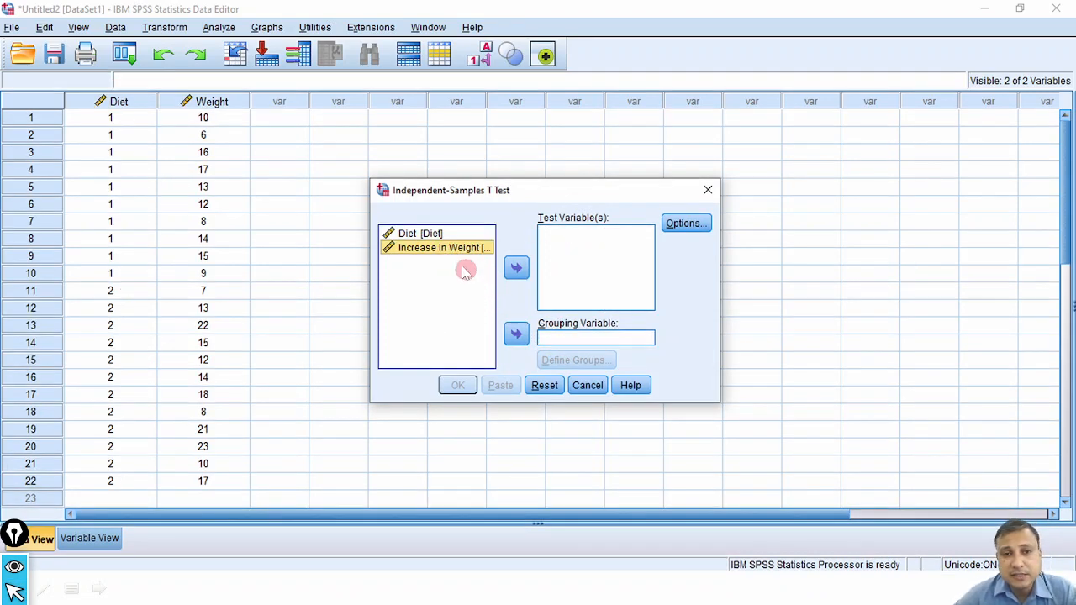
click(517, 267)
click(444, 233)
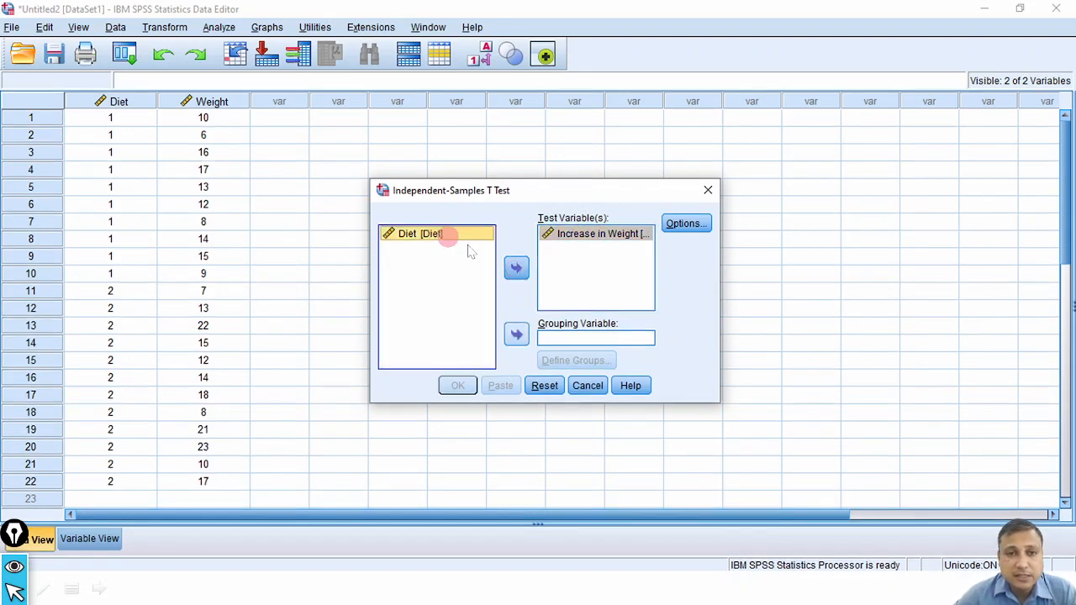
click(515, 334)
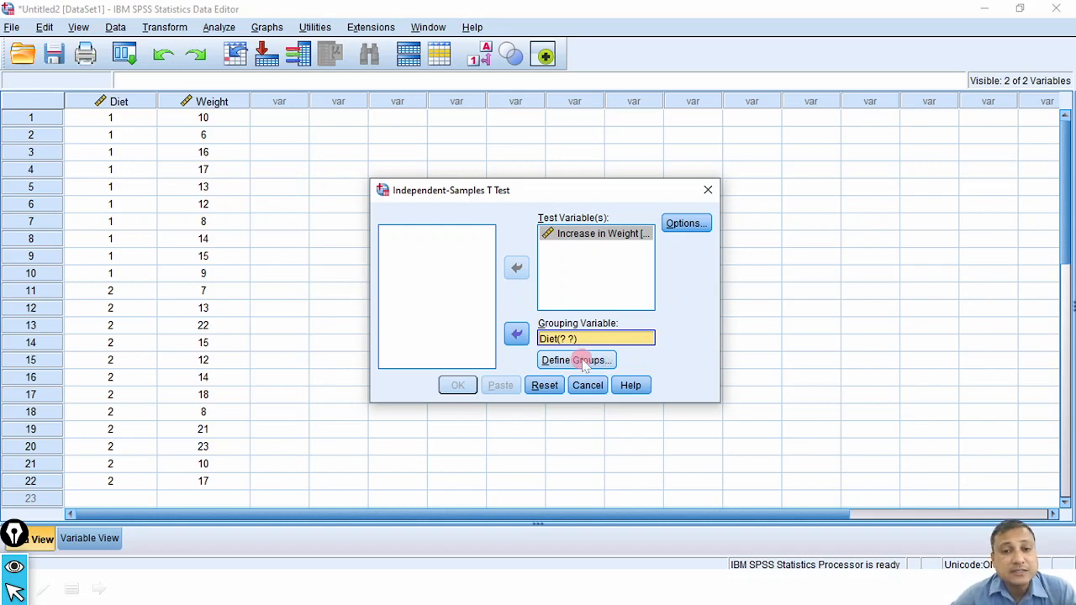
Step: Define the Diet groups with the specified values 1 and 2, and run the independent-samples t test
click(580, 362)
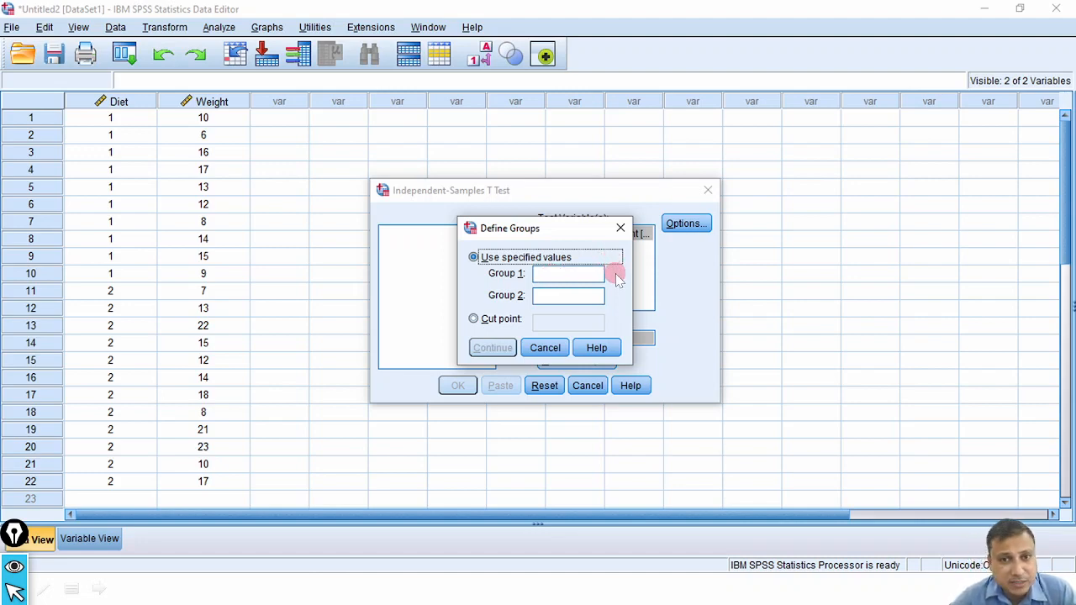
click(560, 278)
text(1)
key(Tab)
text(2)
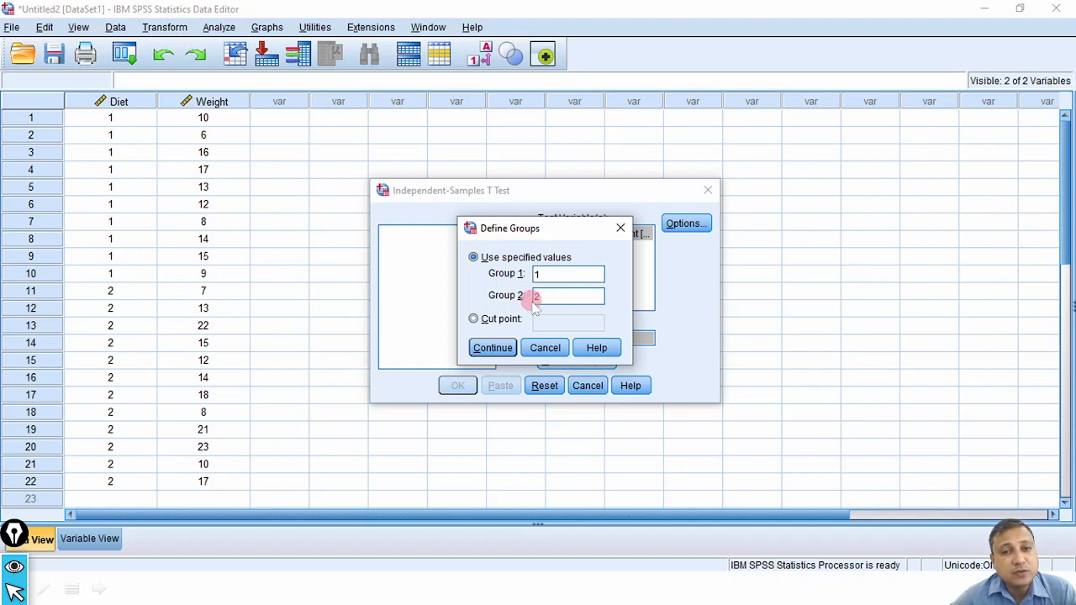
click(494, 348)
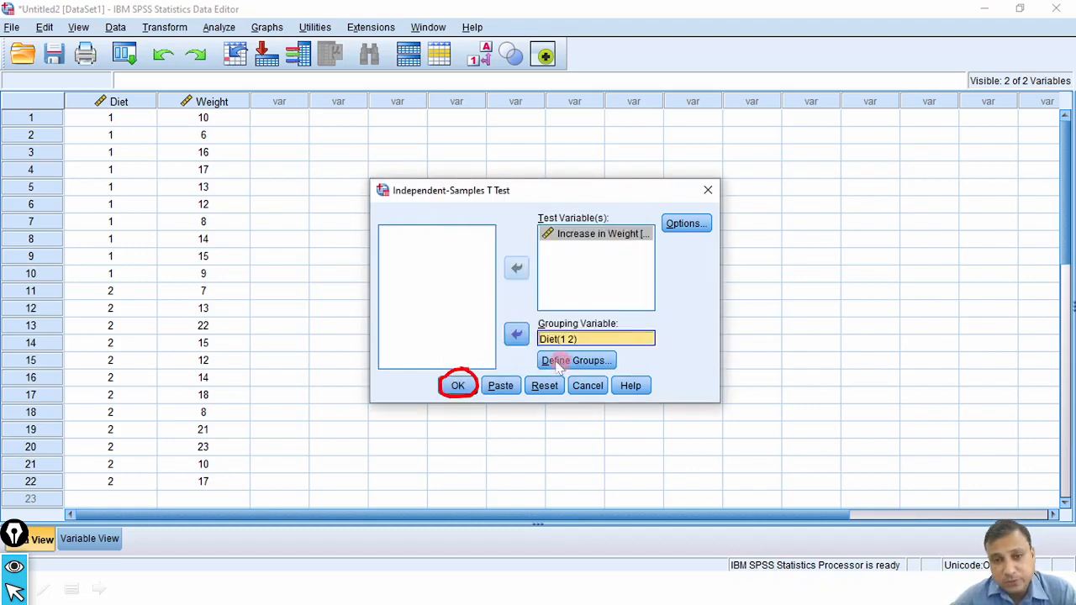
click(459, 386)
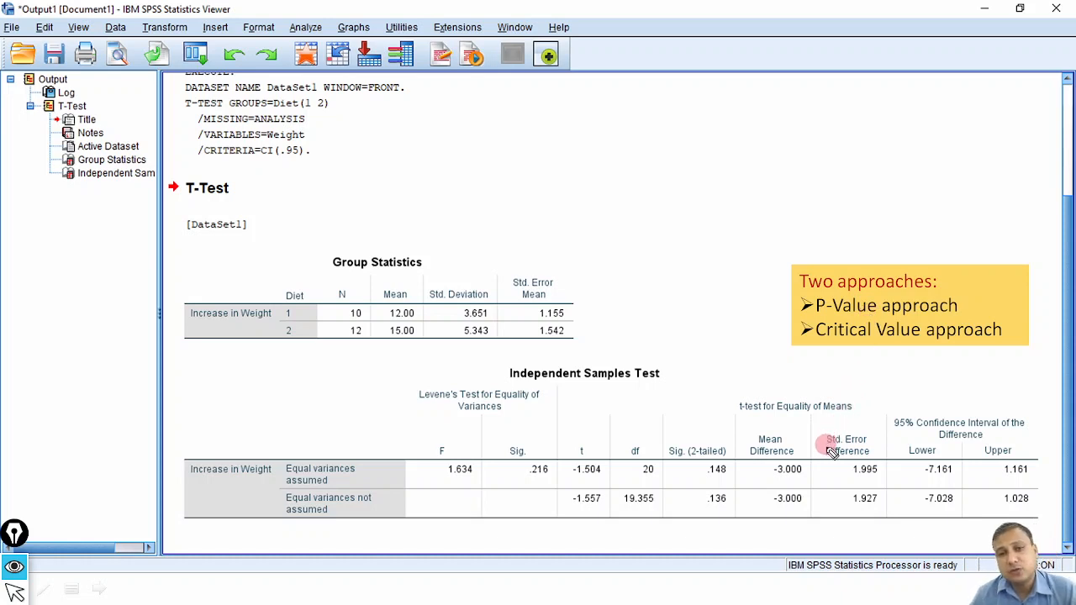
Step: Examine the Group Statistics table, Levene's test for equality of variances and the two-tailed significance for both variance assumptions in the t-test output
drag(368, 238, 397, 229)
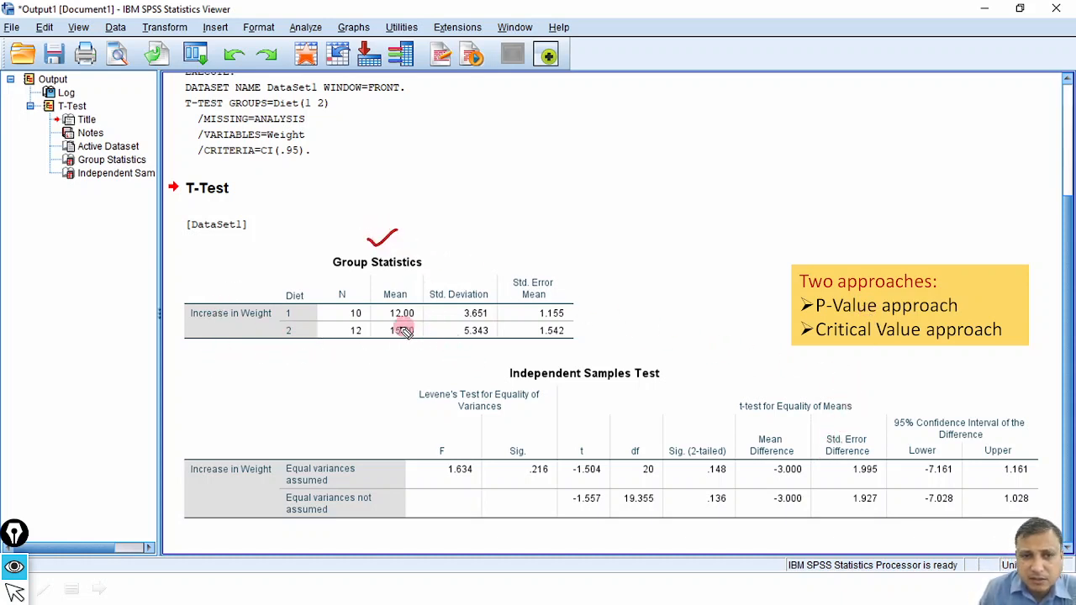
mouse_move(304, 321)
mouse_down()
mouse_move(317, 316)
mouse_move(317, 332)
mouse_up()
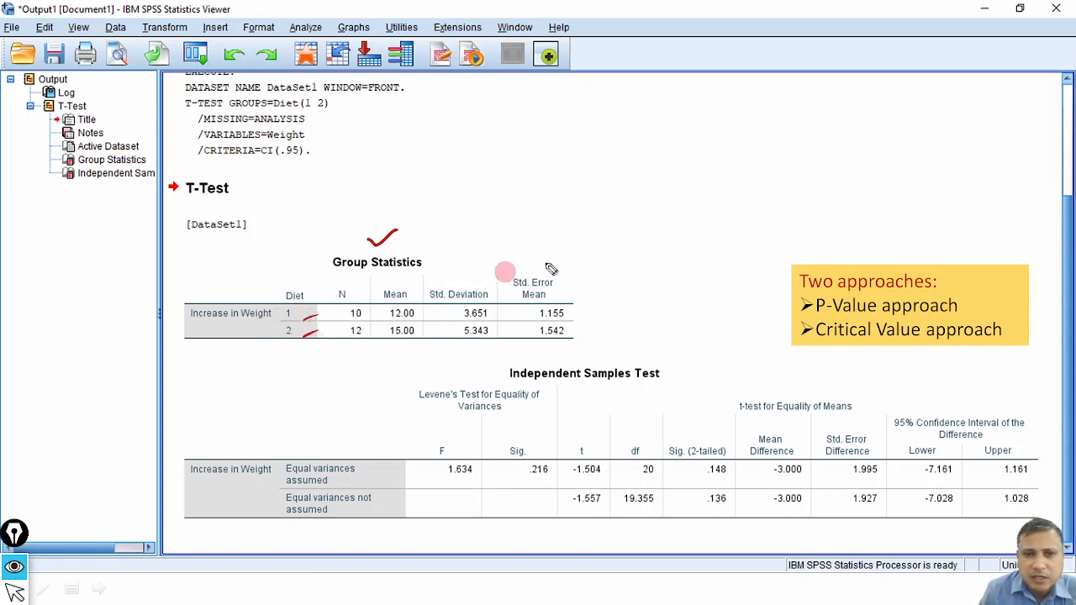
drag(569, 246, 574, 342)
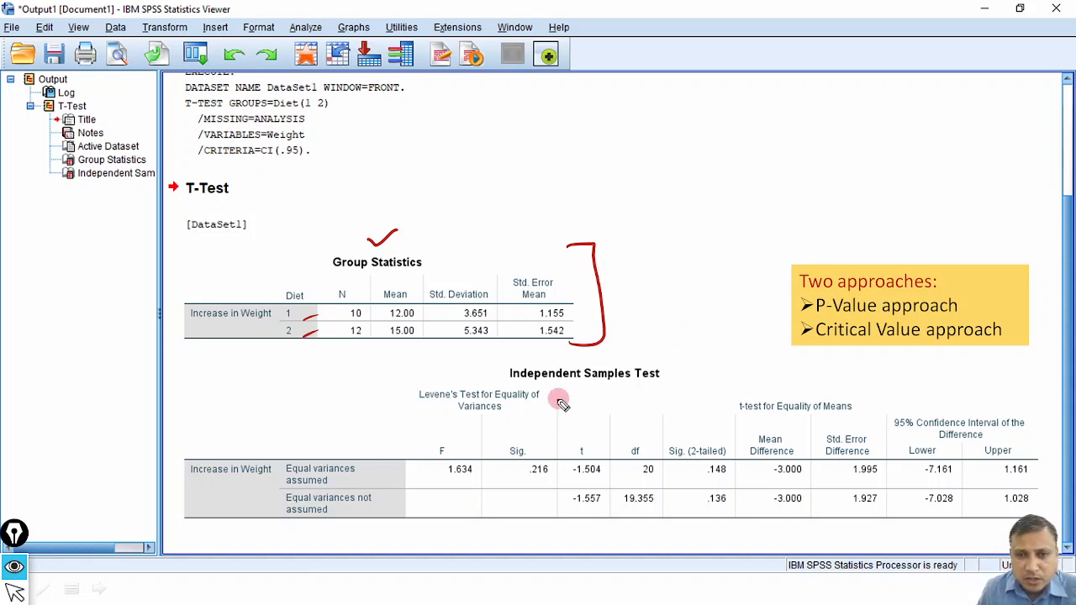
drag(216, 419, 248, 413)
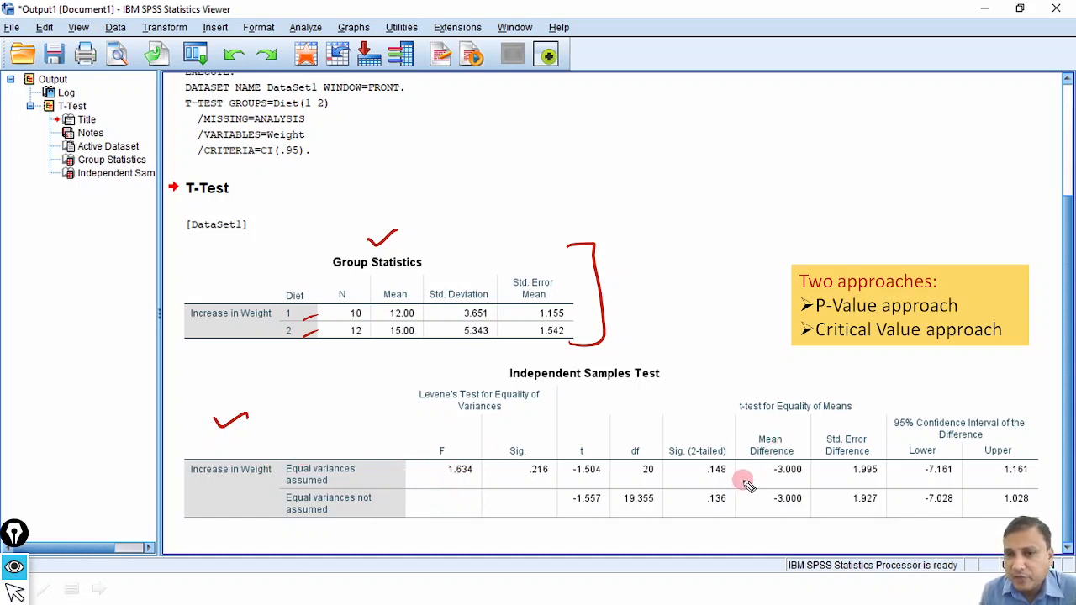
mouse_move(798, 305)
mouse_down()
mouse_move(764, 303)
mouse_move(709, 356)
mouse_move(705, 420)
mouse_move(652, 517)
mouse_move(753, 479)
mouse_move(665, 437)
mouse_up()
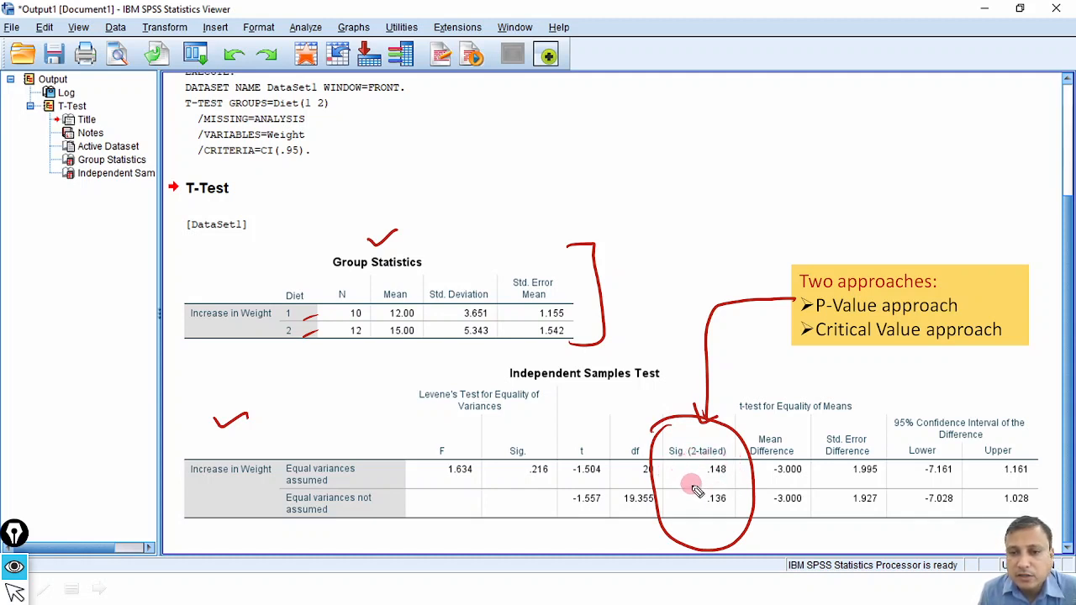
drag(675, 481, 683, 509)
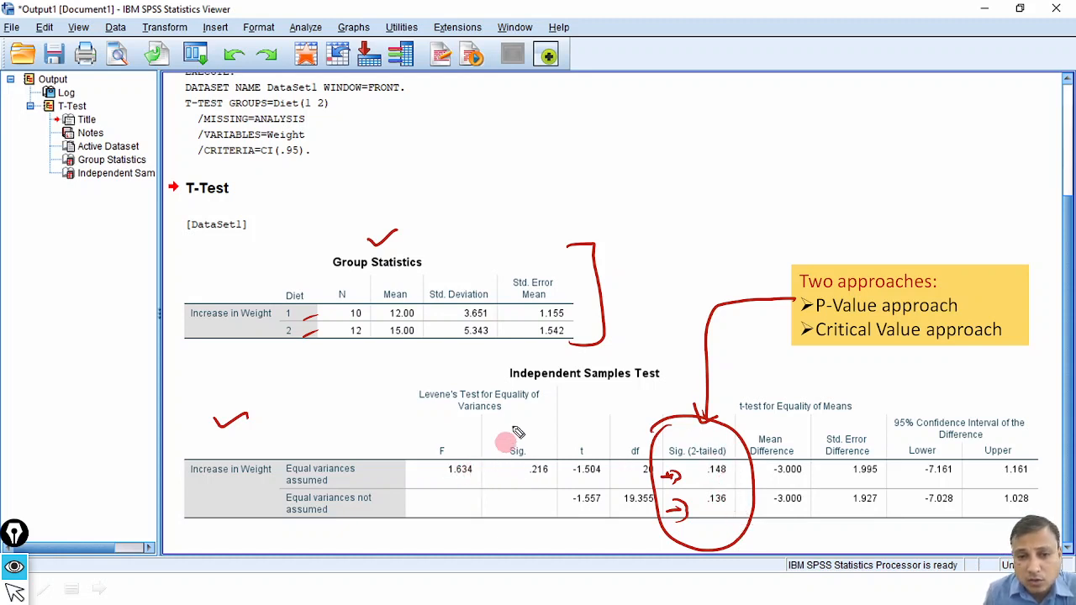
mouse_move(449, 380)
mouse_down()
mouse_move(421, 436)
mouse_move(565, 412)
mouse_move(451, 370)
mouse_move(416, 385)
mouse_up()
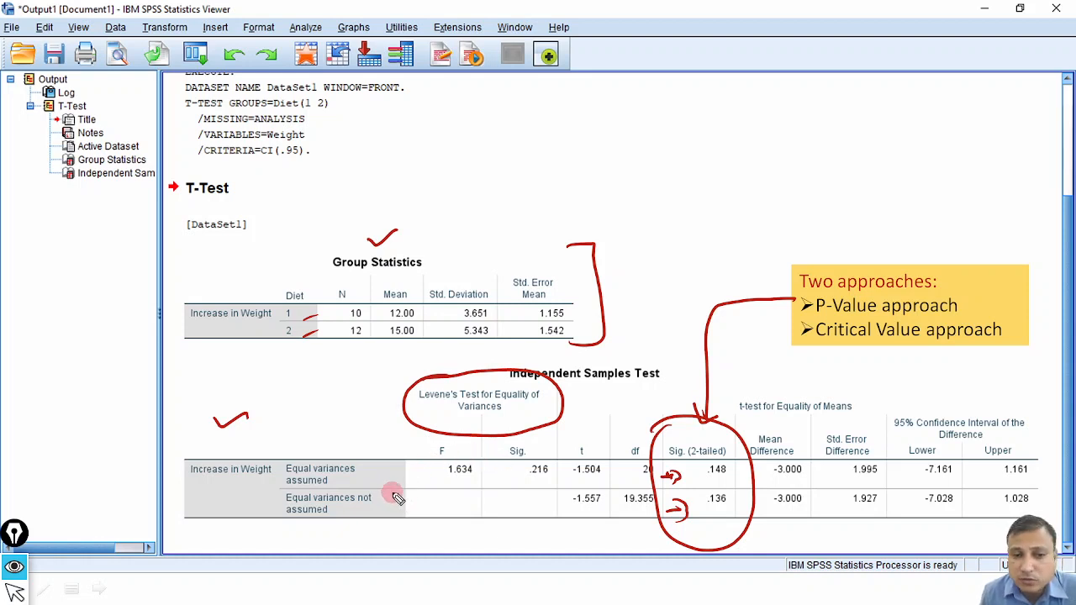
drag(383, 480, 392, 471)
drag(370, 509, 397, 503)
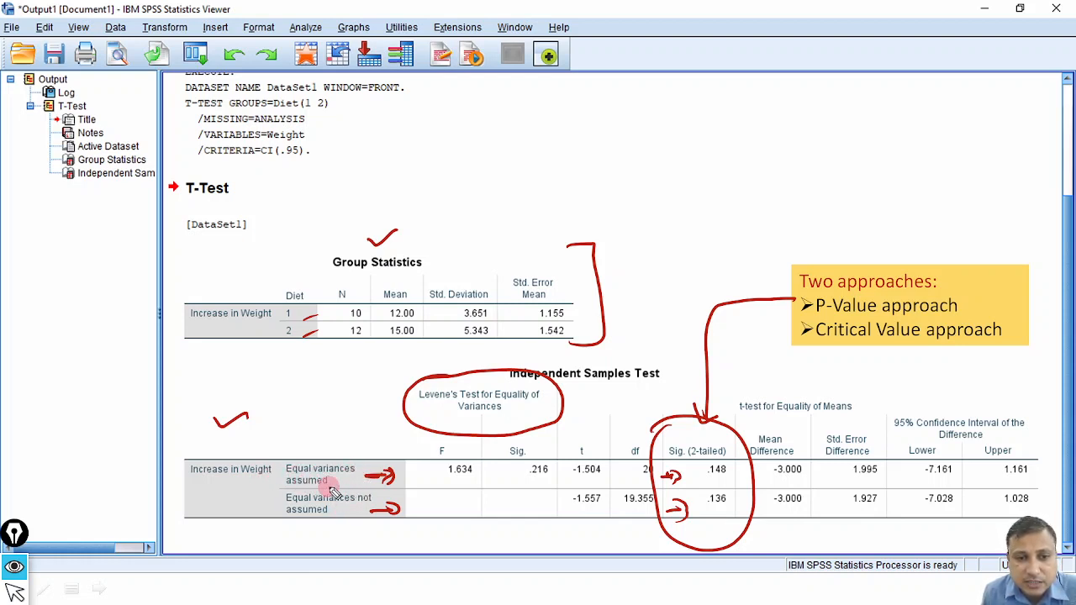
drag(427, 479, 418, 481)
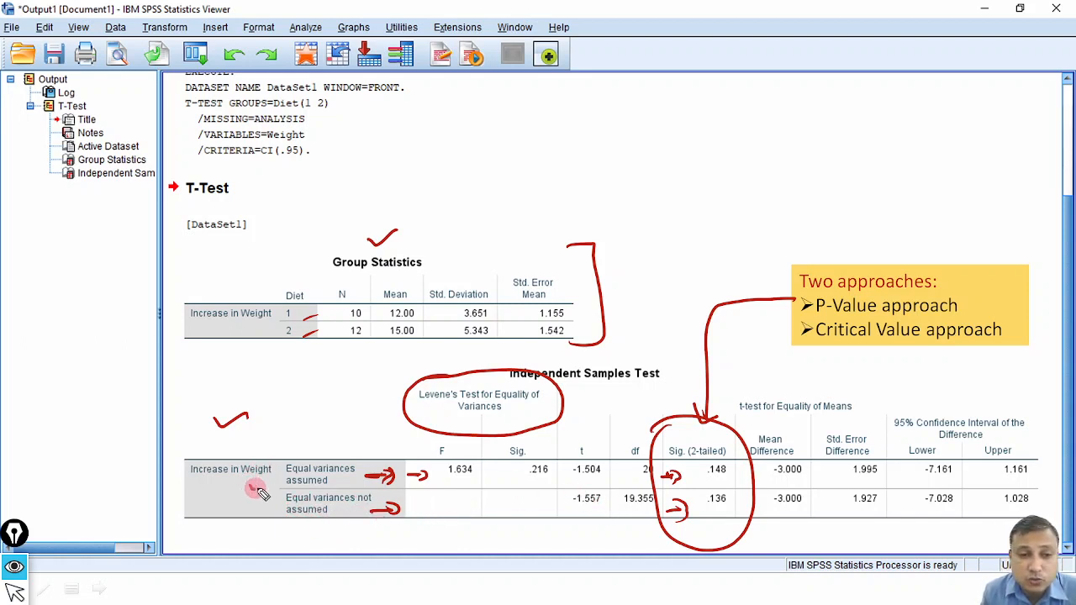
drag(251, 503, 272, 501)
click(476, 413)
drag(460, 368, 486, 362)
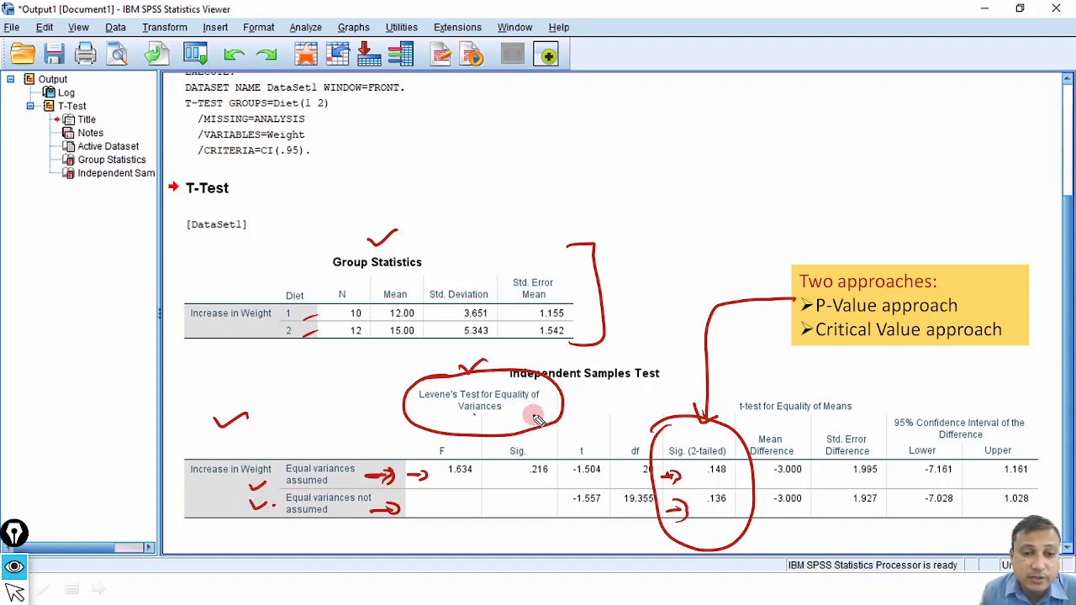
mouse_move(378, 436)
mouse_down()
mouse_move(353, 421)
mouse_move(387, 437)
mouse_up()
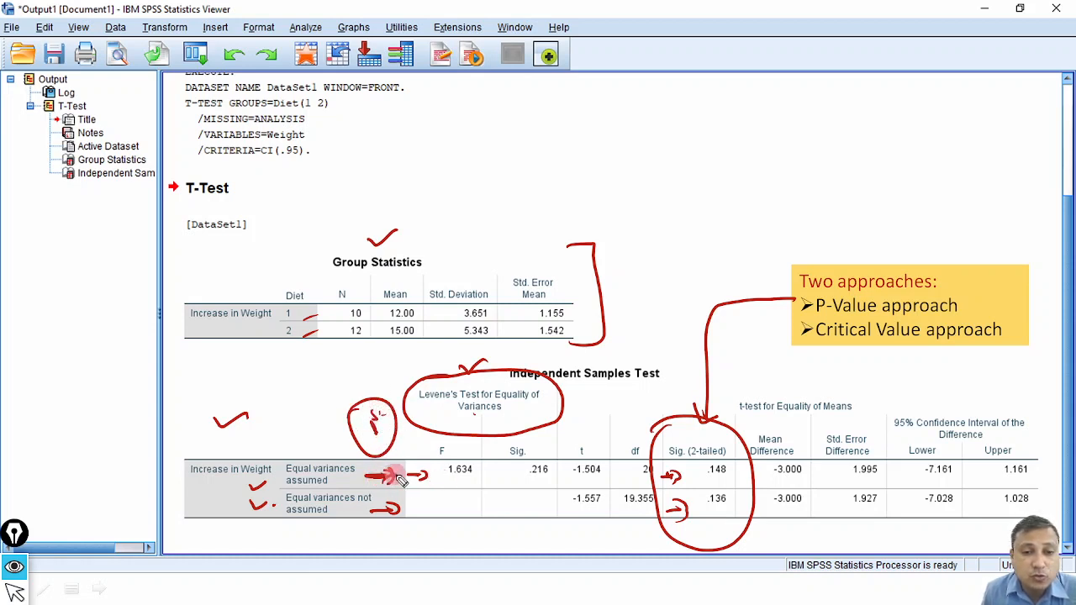
mouse_move(774, 252)
mouse_down()
mouse_move(791, 263)
mouse_move(757, 257)
mouse_move(803, 240)
mouse_up()
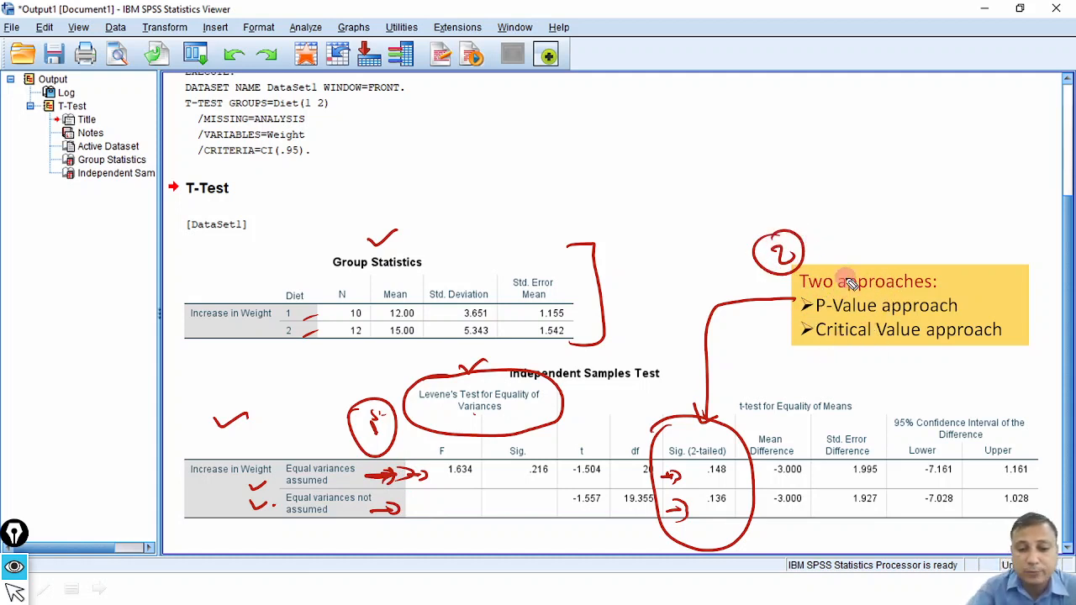
key(e)
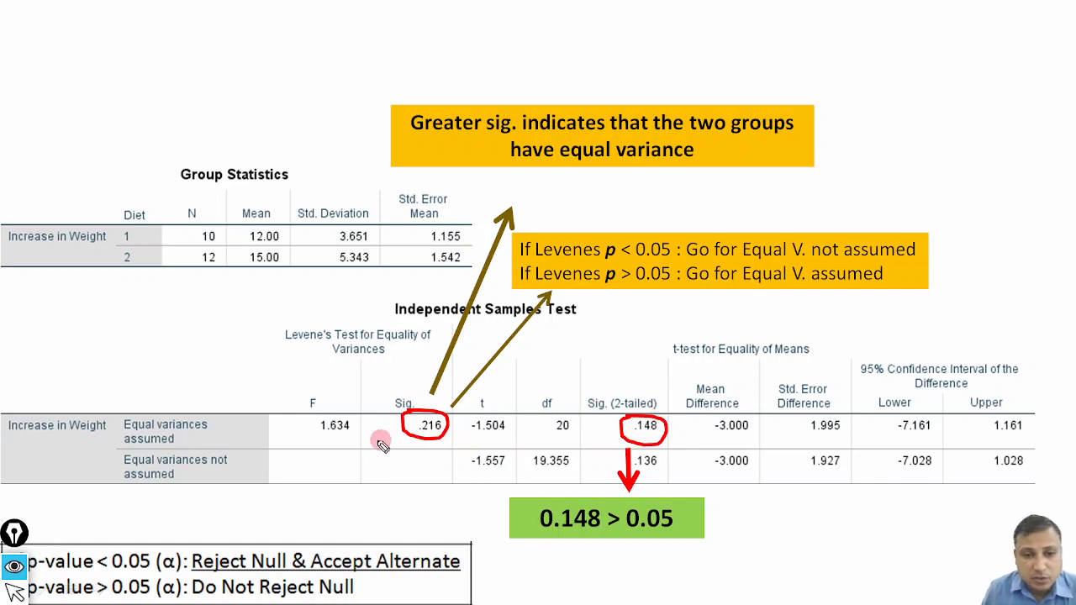
drag(383, 429, 402, 417)
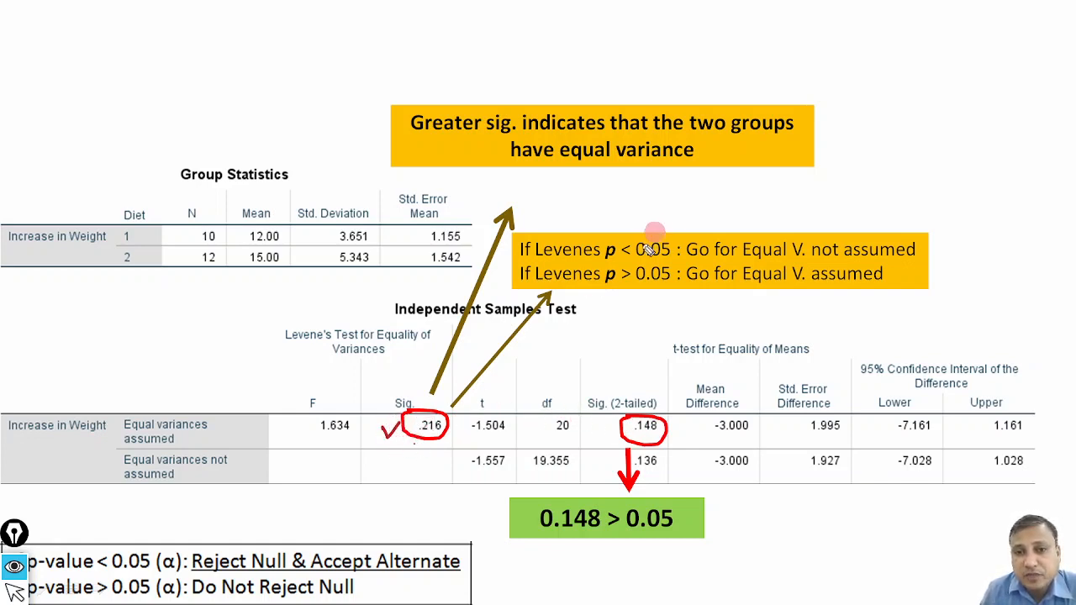
drag(626, 258, 673, 250)
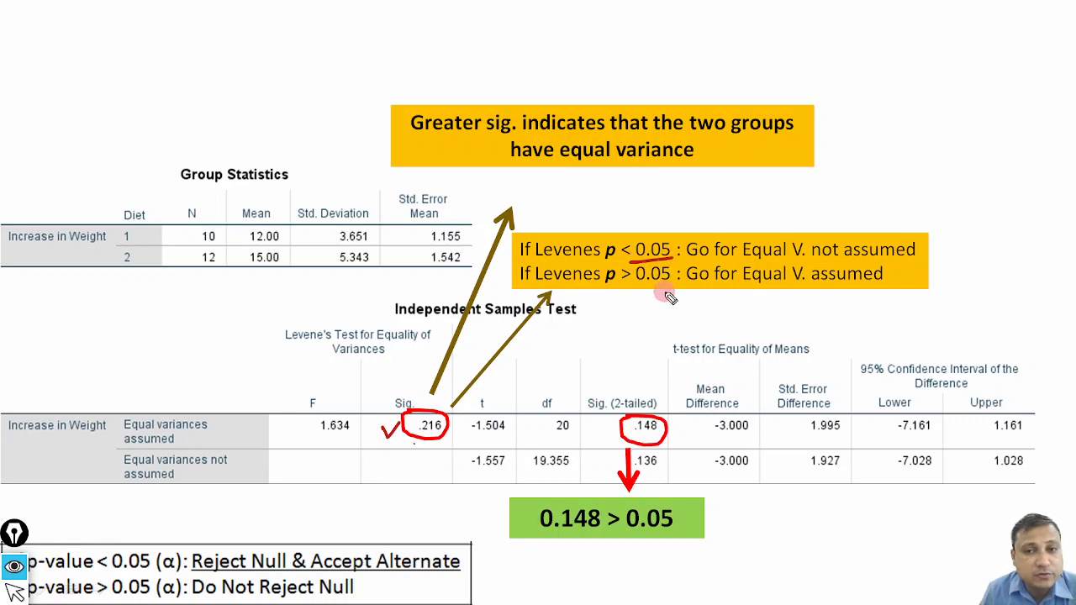